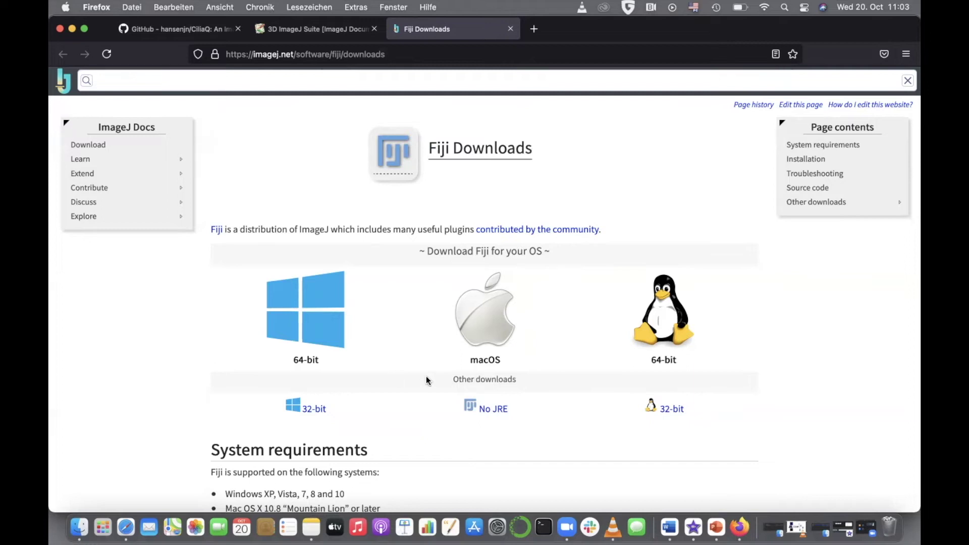
# - Download fiji-macosx.zip, the macOS build of Fiji, saving the file to disk
pyautogui.rightClick(486, 338)
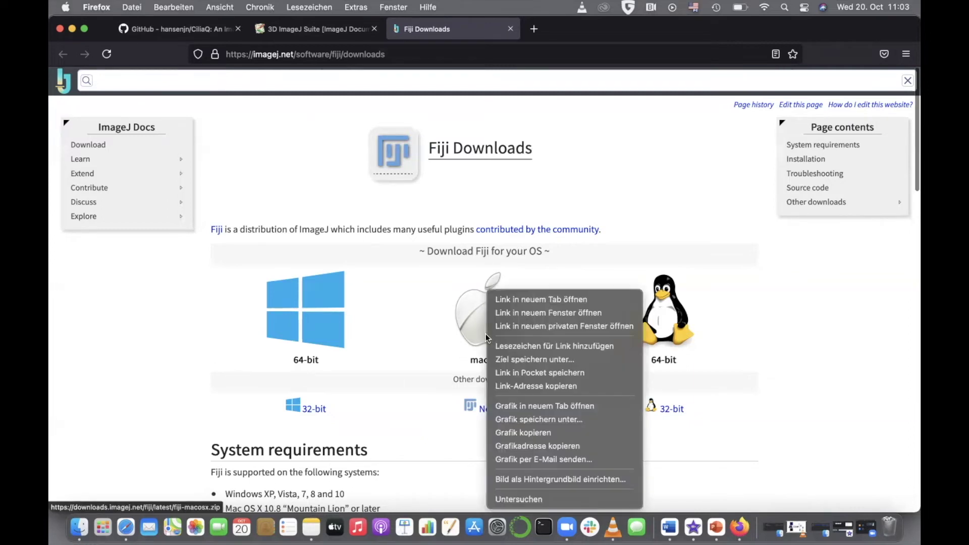
pyautogui.click(482, 355)
pyautogui.click(482, 355)
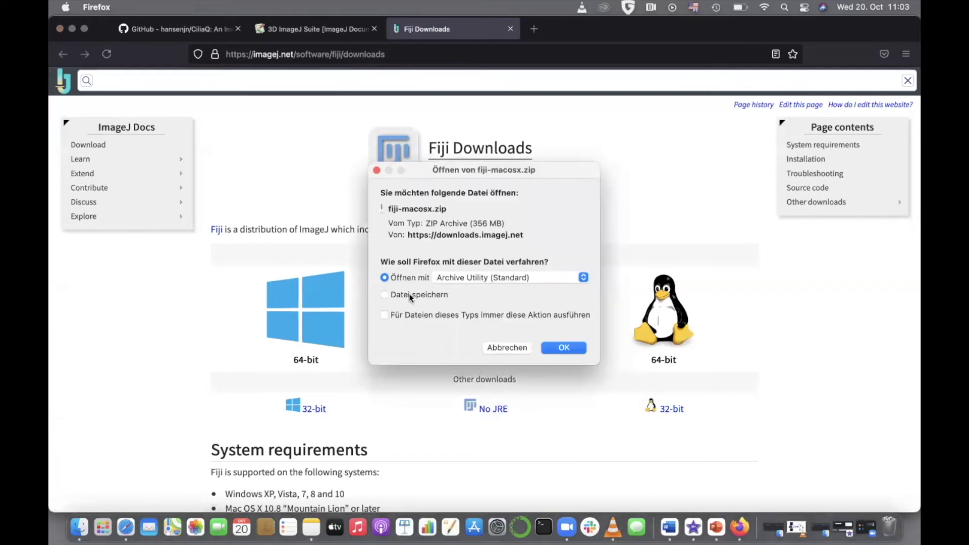
pyautogui.click(575, 349)
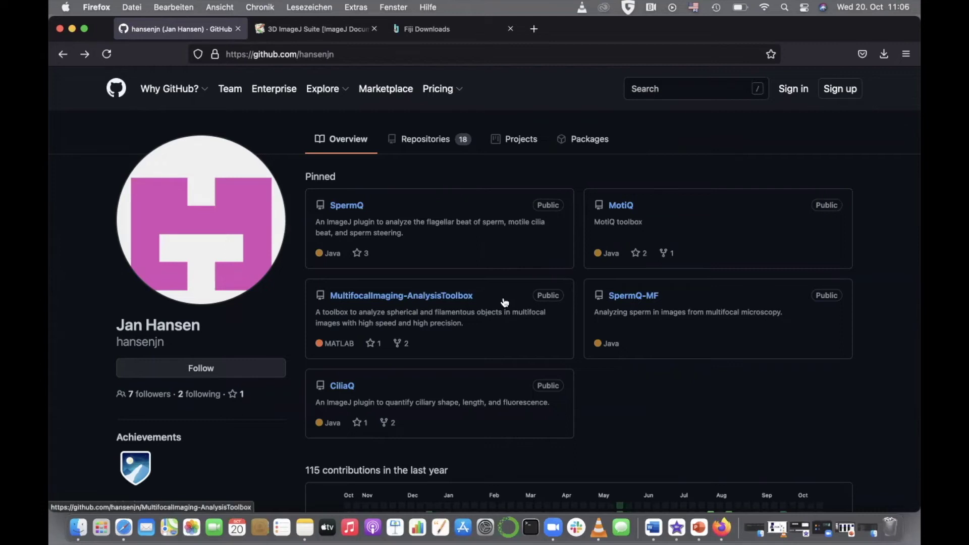
# - Open the CiliaQ repository, find its Installation instructions and open the CiliaQ_Preparator releases in a new tab
pyautogui.click(343, 386)
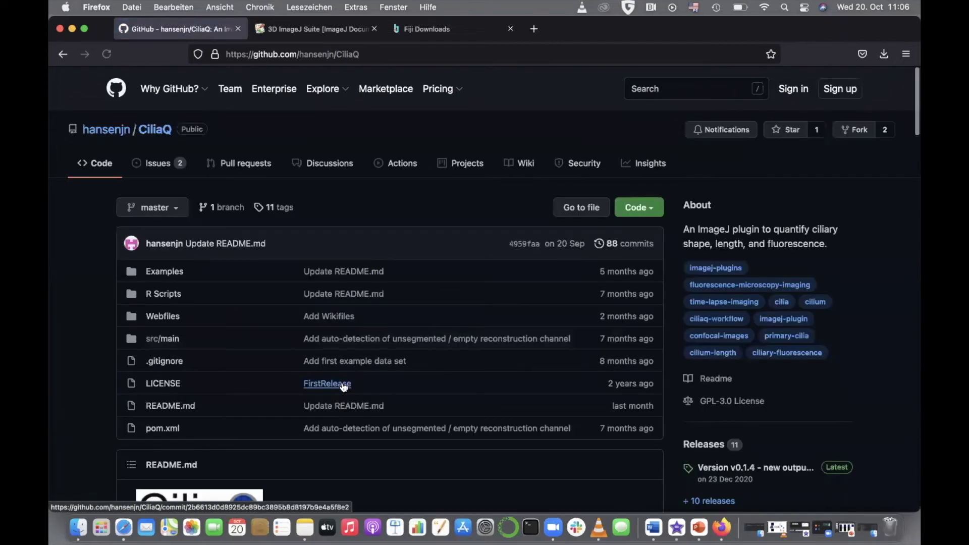
pyautogui.scroll(-20, 343, 386)
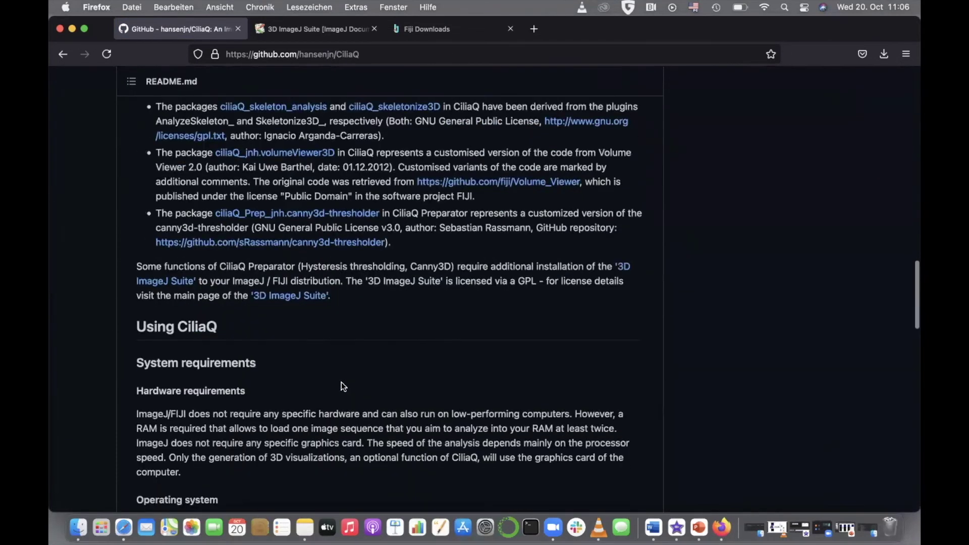
pyautogui.scroll(-6, 341, 385)
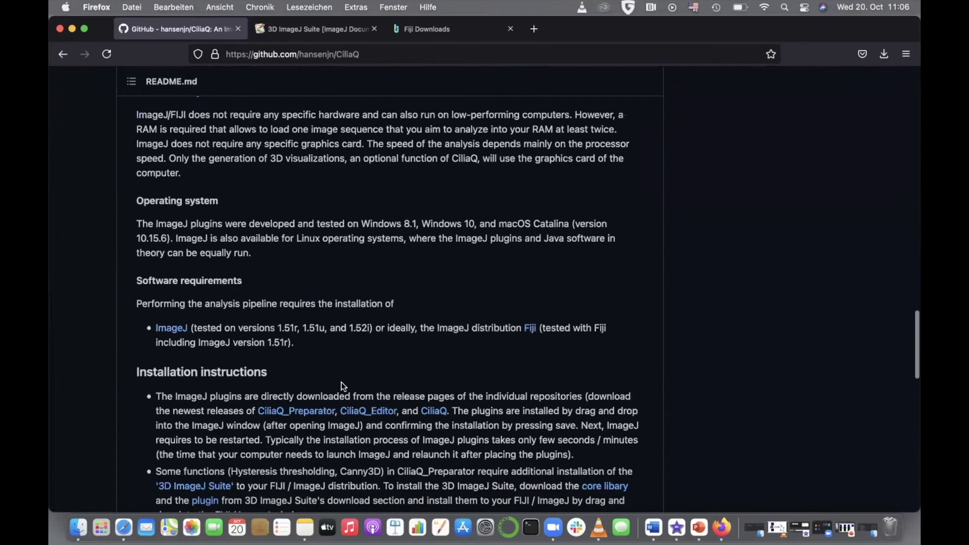
pyautogui.scroll(-3, 341, 386)
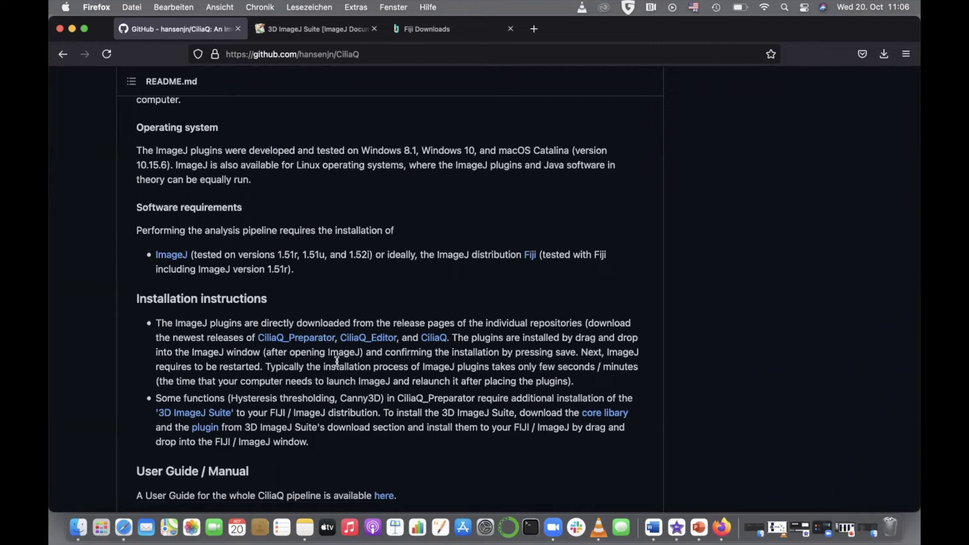
pyautogui.scroll(-1, 309, 362)
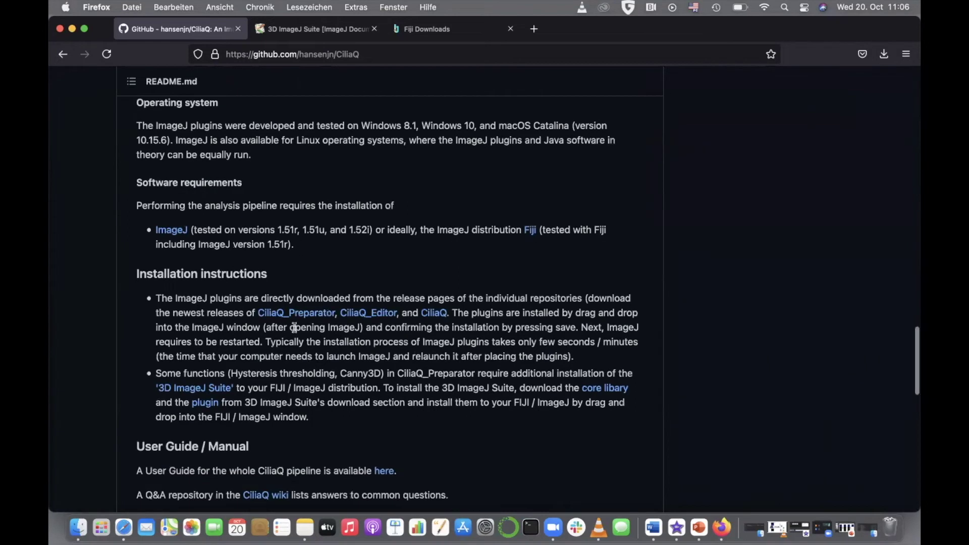
pyautogui.keyDown('super'); pyautogui.click(296, 314); pyautogui.keyUp('super')
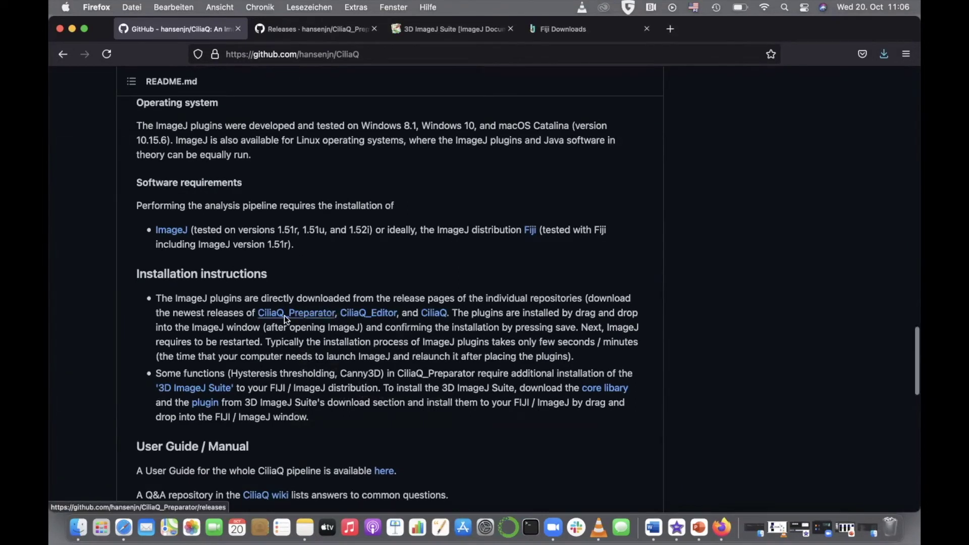
# - Go to the CiliaQ_Preparator releases page and scroll down to its Assets
pyautogui.rightClick(283, 316)
pyautogui.click(314, 324)
pyautogui.click(306, 29)
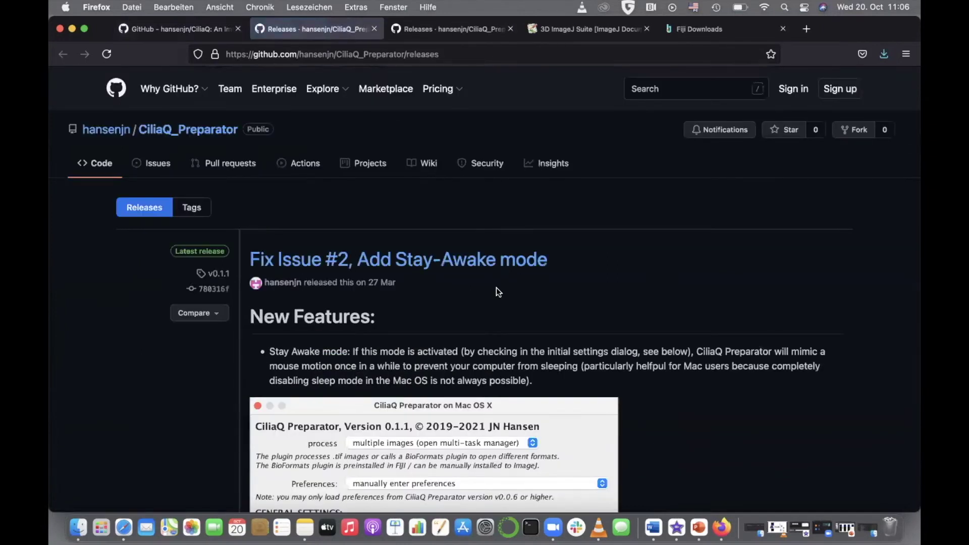
pyautogui.scroll(-7, 496, 287)
pyautogui.scroll(-4, 496, 286)
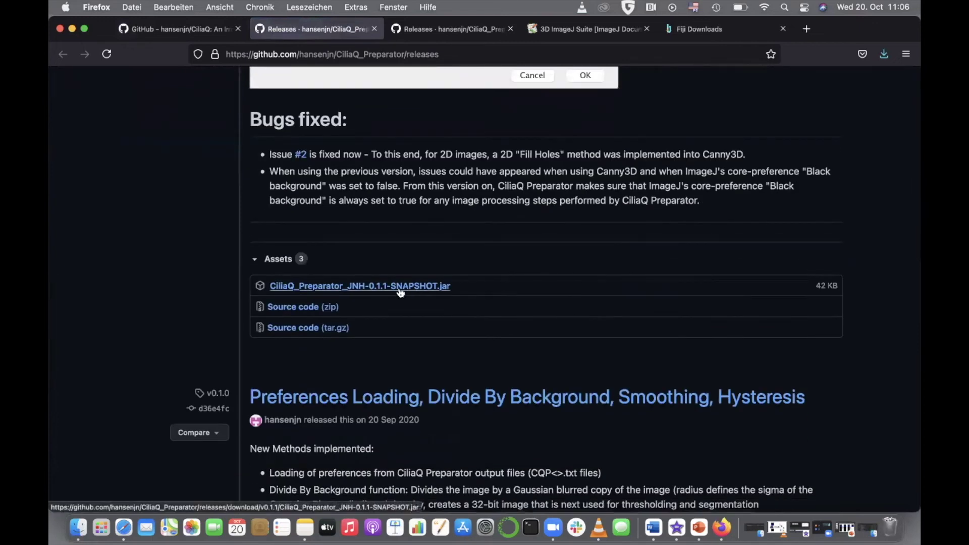
# - Save CiliaQ_Preparator_JNH-0.1.1-SNAPSHOT.jar, then return to the CiliaQ README's installation section
pyautogui.rightClick(392, 291)
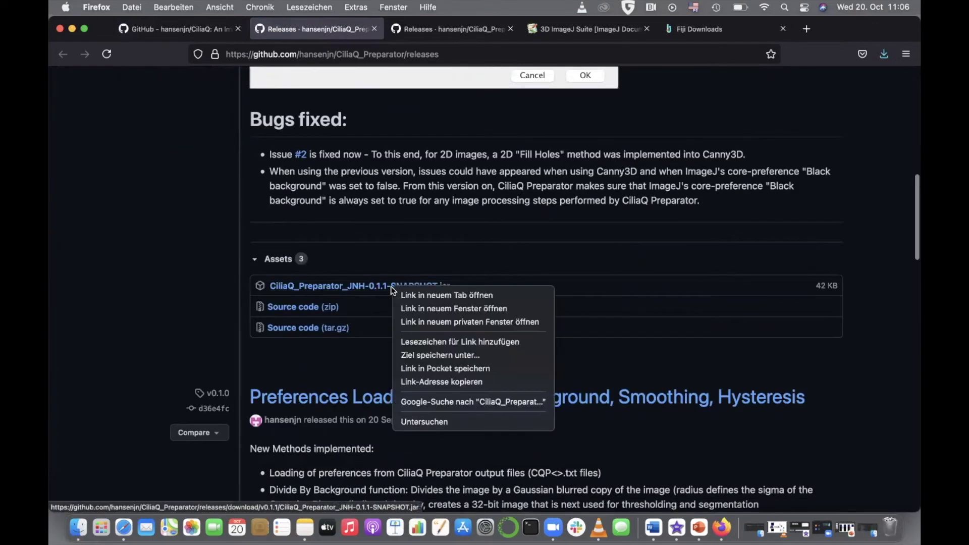
pyautogui.click(413, 295)
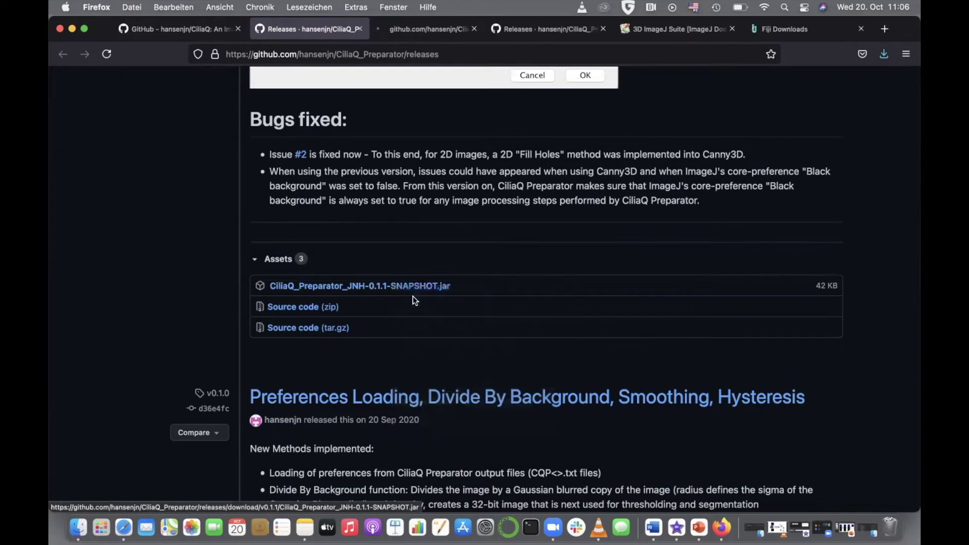
pyautogui.click(562, 339)
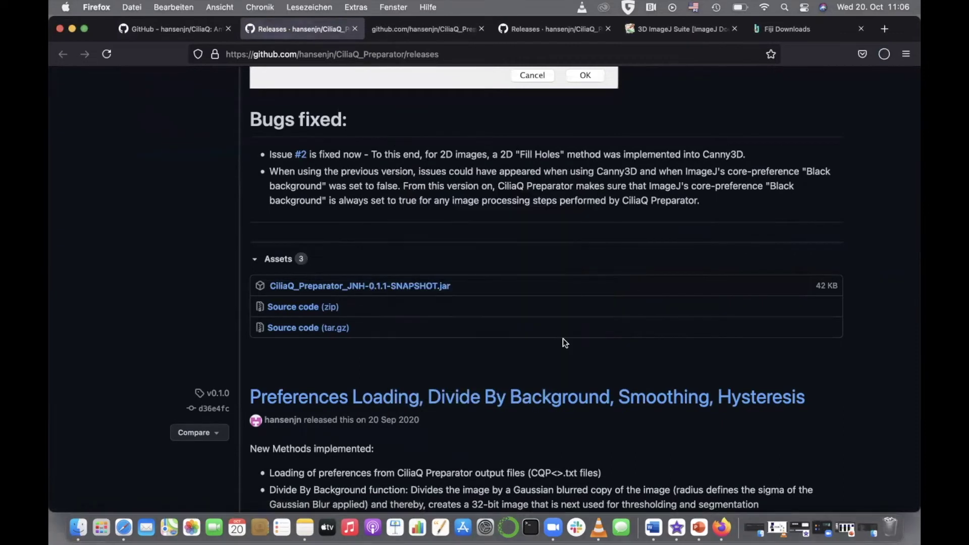
pyautogui.click(174, 29)
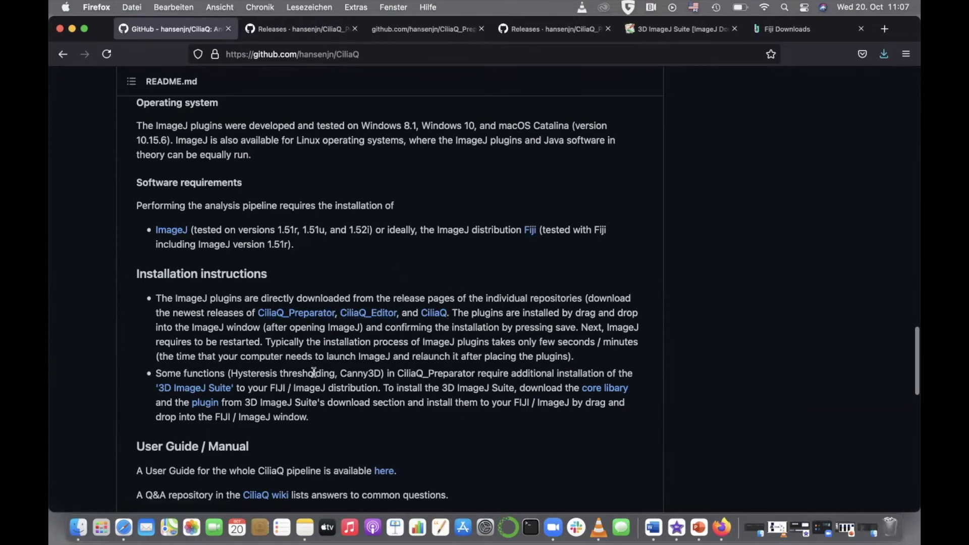
pyautogui.scroll(-2, 316, 376)
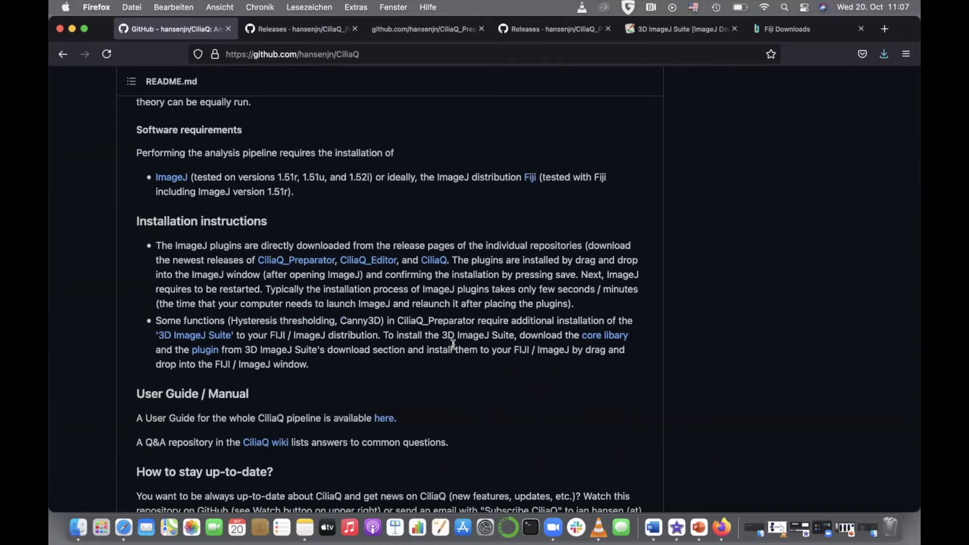
# - Go to the 3D ImageJ Suite wiki page and scroll to its Download section
pyautogui.click(668, 31)
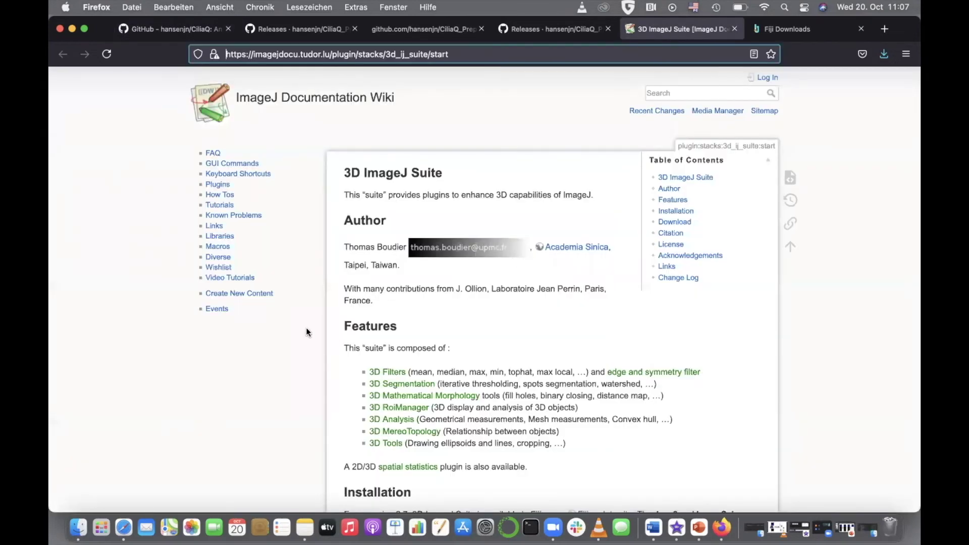
pyautogui.scroll(-3, 306, 328)
pyautogui.scroll(-3, 558, 373)
pyautogui.scroll(-8, 558, 373)
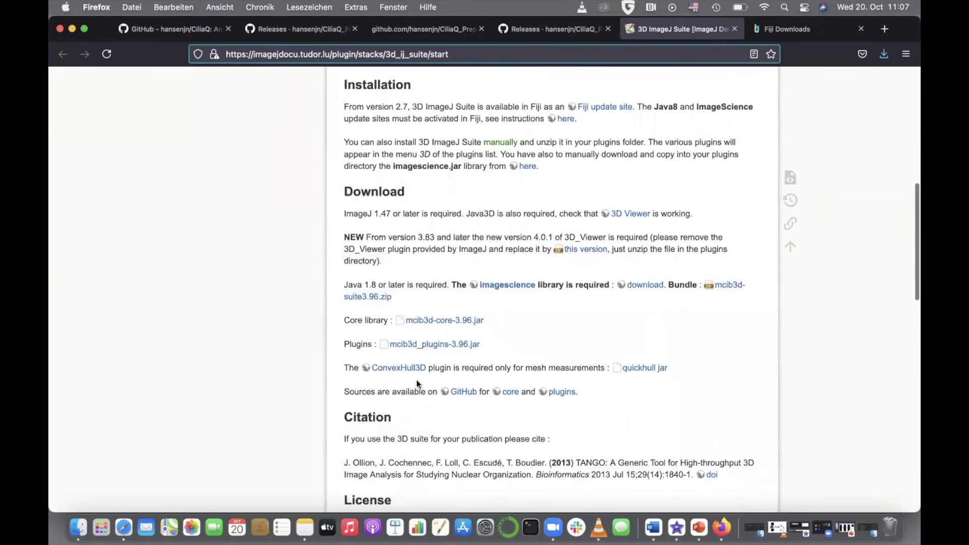
pyautogui.scroll(-2, 420, 382)
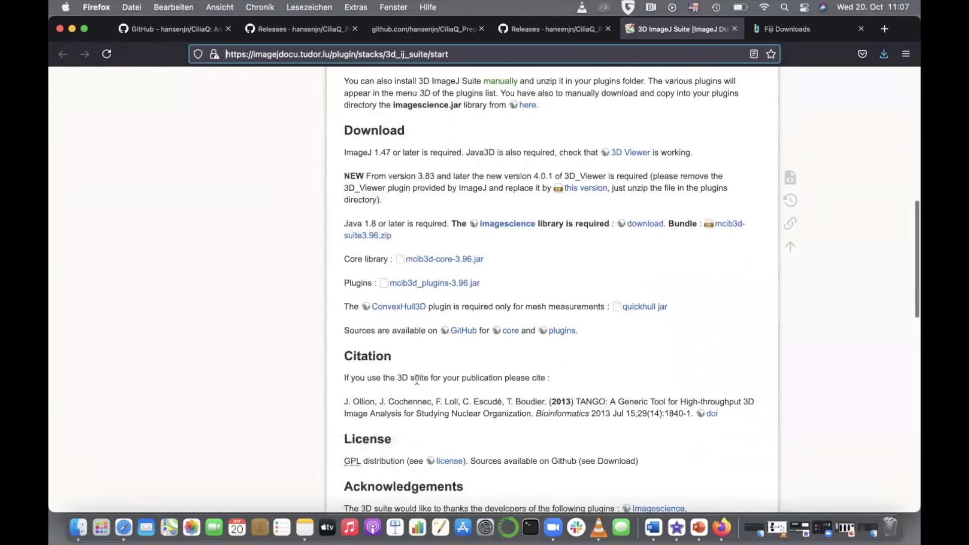
# - Save mcib3d-core-3.96.jar and mcib3d_plugins-3.96.jar
pyautogui.rightClick(445, 260)
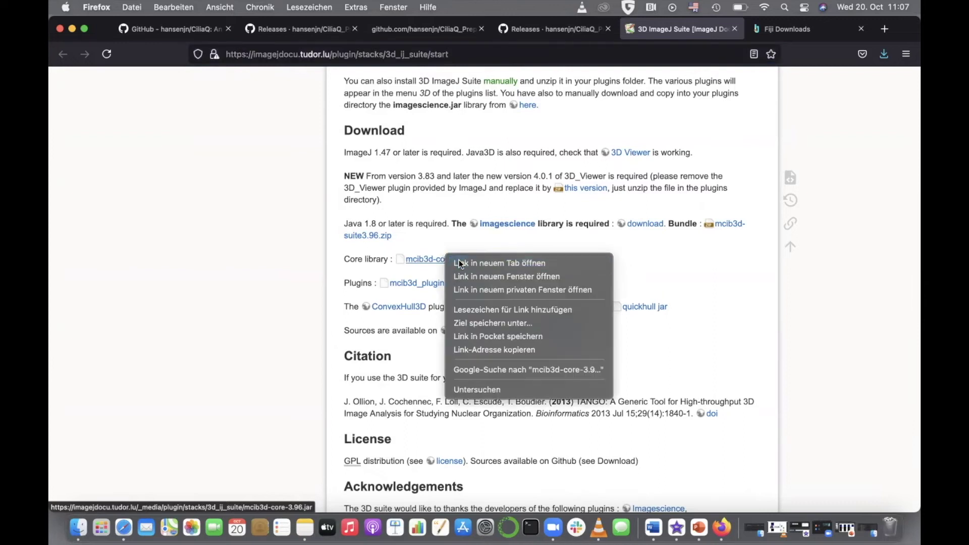
pyautogui.click(456, 262)
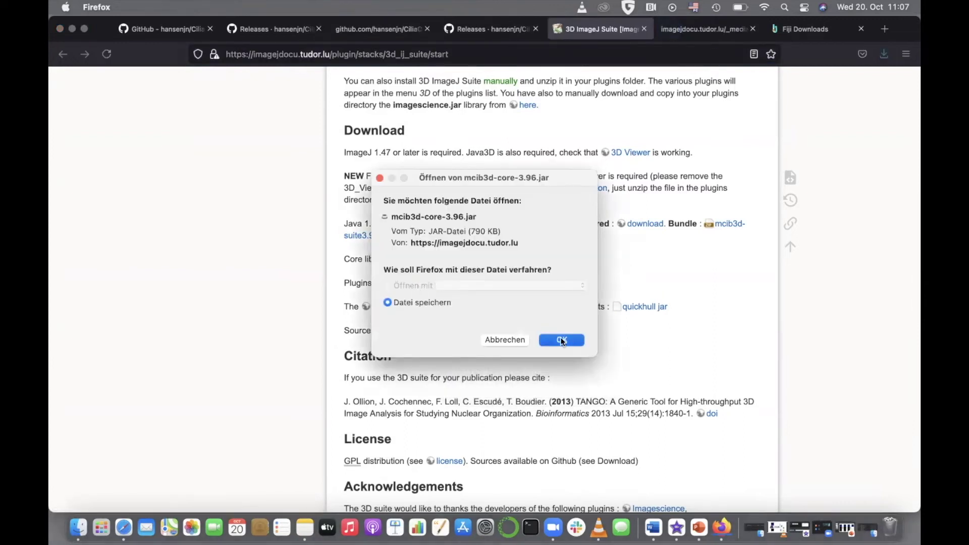
pyautogui.click(562, 340)
pyautogui.rightClick(430, 284)
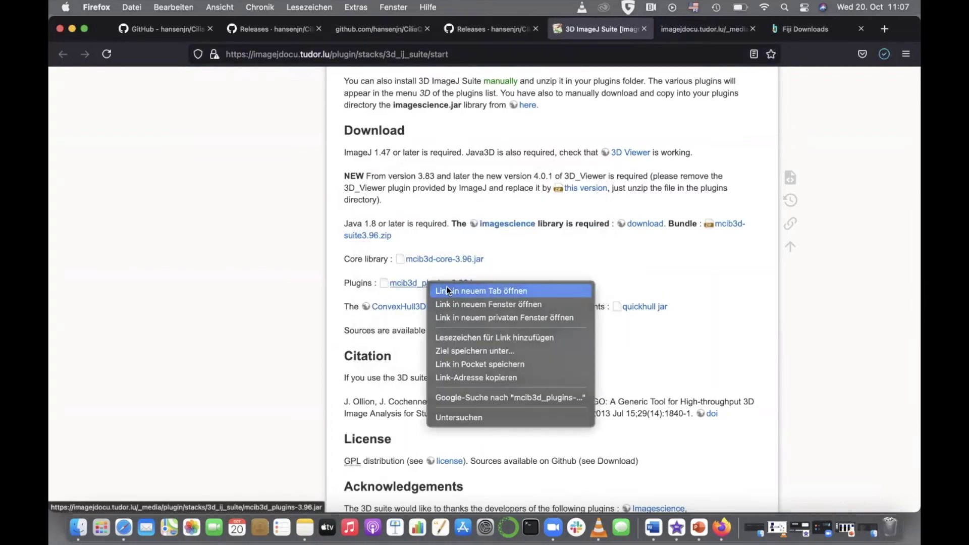
pyautogui.click(467, 289)
pyautogui.click(561, 341)
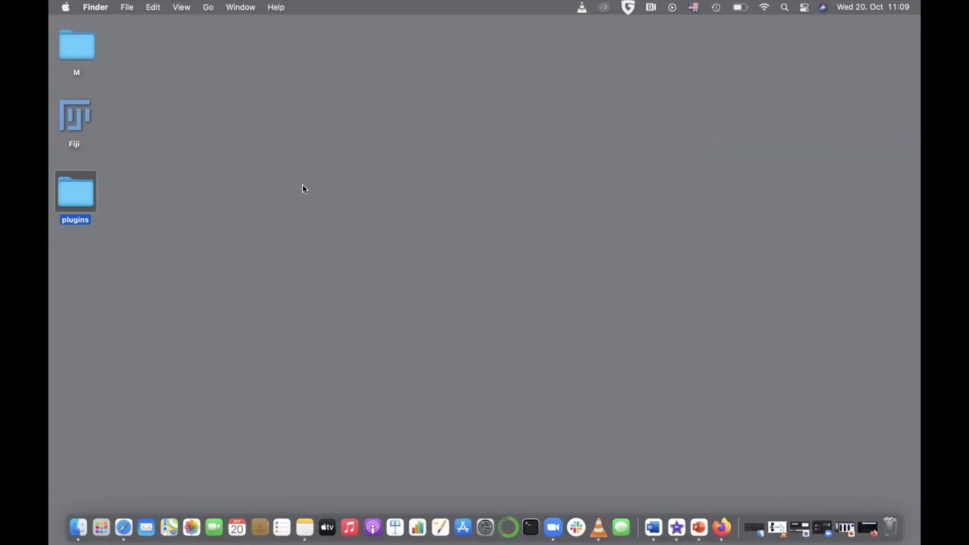
# - Launch Fiji from the desktop and open the plugins folder with the downloaded CiliaQ and mcib3d jars
pyautogui.doubleClick(79, 117)
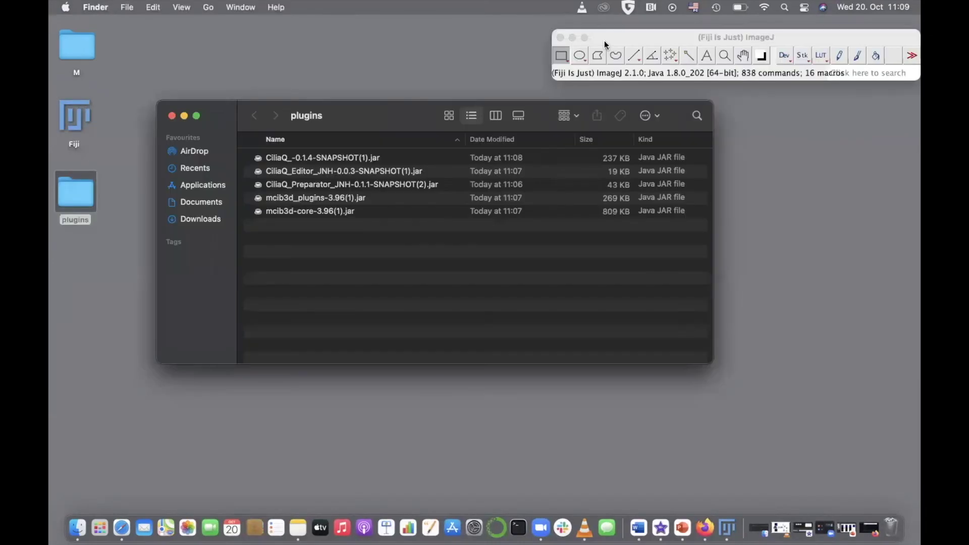
pyautogui.click(785, 64)
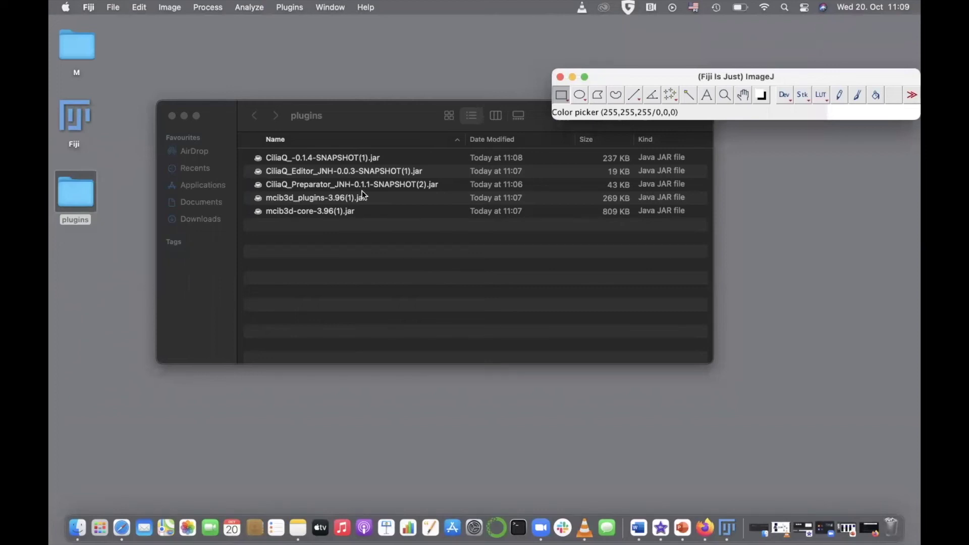
# - Drop CiliaQ_-0.1.4-SNAPSHOT(1).jar onto the ImageJ toolbar, save it as a plugin and acknowledge the restart notice
pyautogui.click(287, 160)
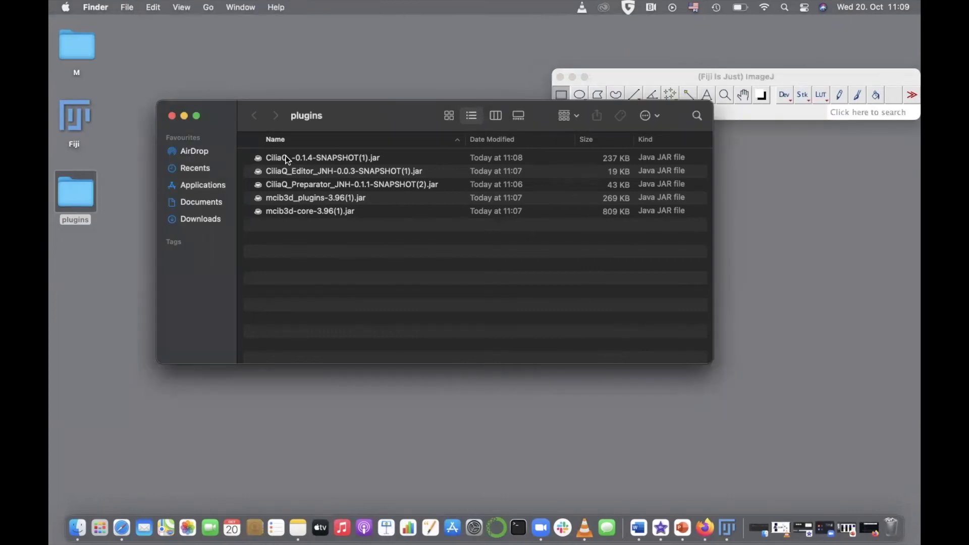
pyautogui.click(288, 160)
pyautogui.moveTo(356, 119); pyautogui.dragTo(290, 131)
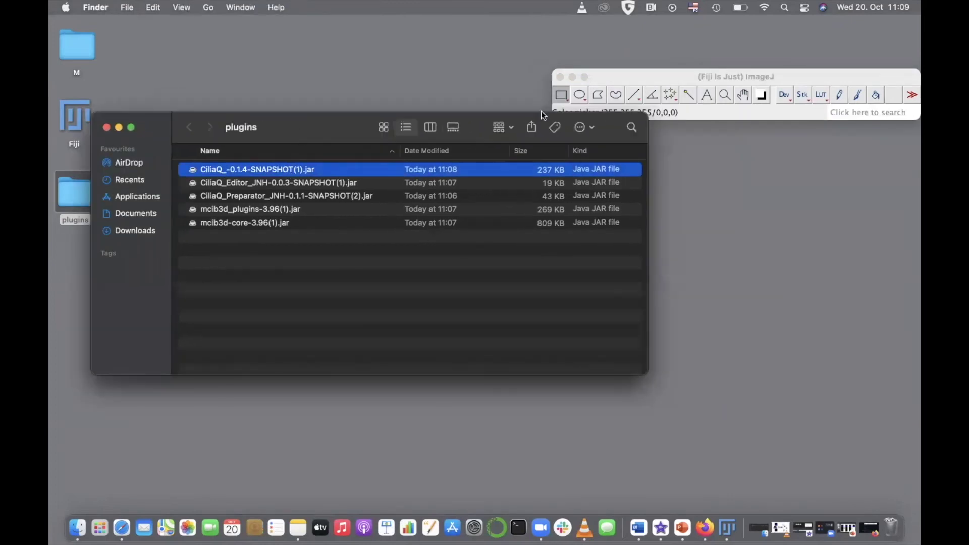
pyautogui.moveTo(541, 110); pyautogui.dragTo(774, 107)
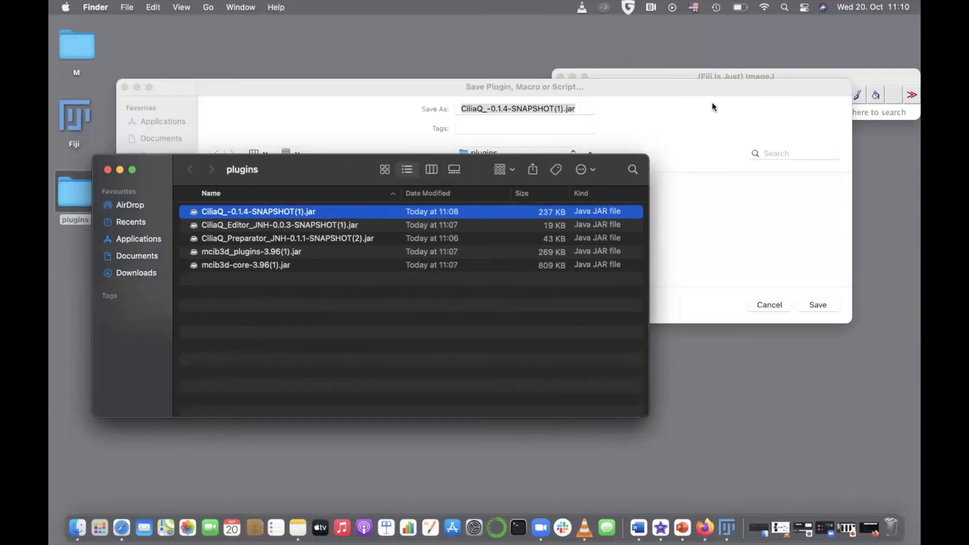
pyautogui.click(789, 197)
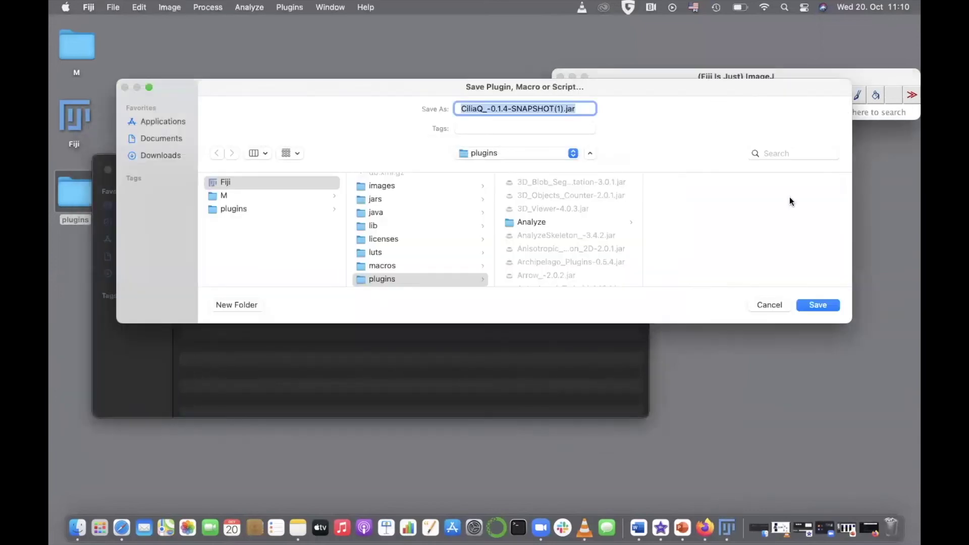
pyautogui.click(817, 305)
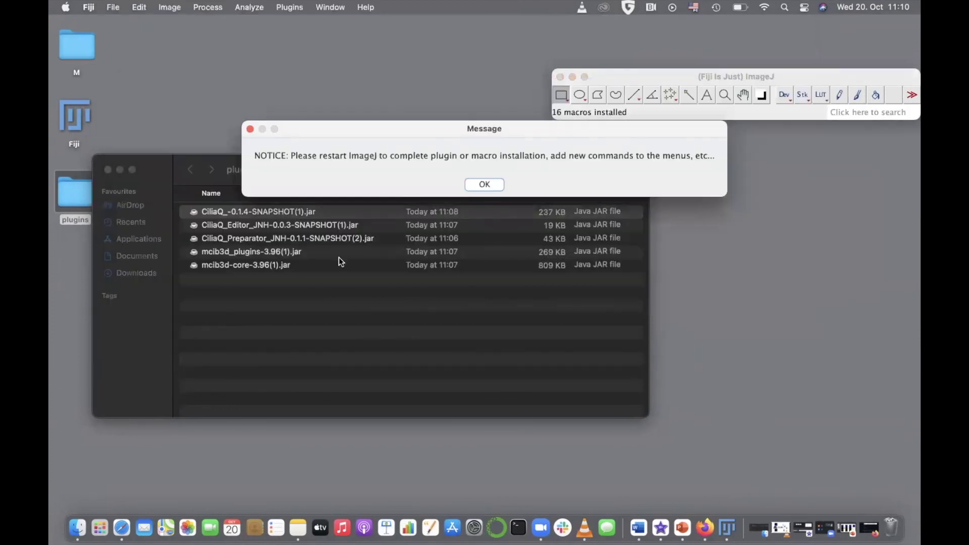
pyautogui.click(483, 185)
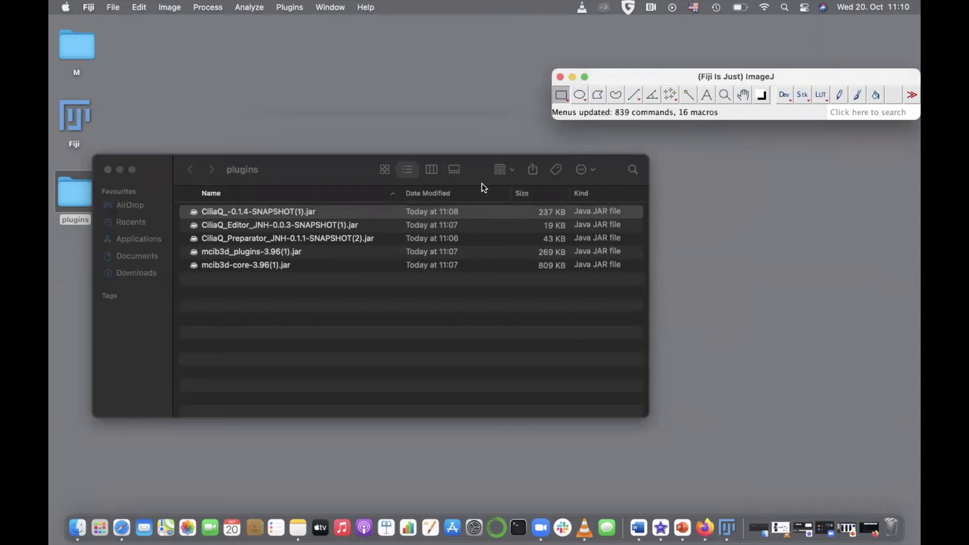
# - Install the CiliaQ Editor jar into Fiji and acknowledge the restart notice
pyautogui.click(211, 228)
pyautogui.click(211, 228)
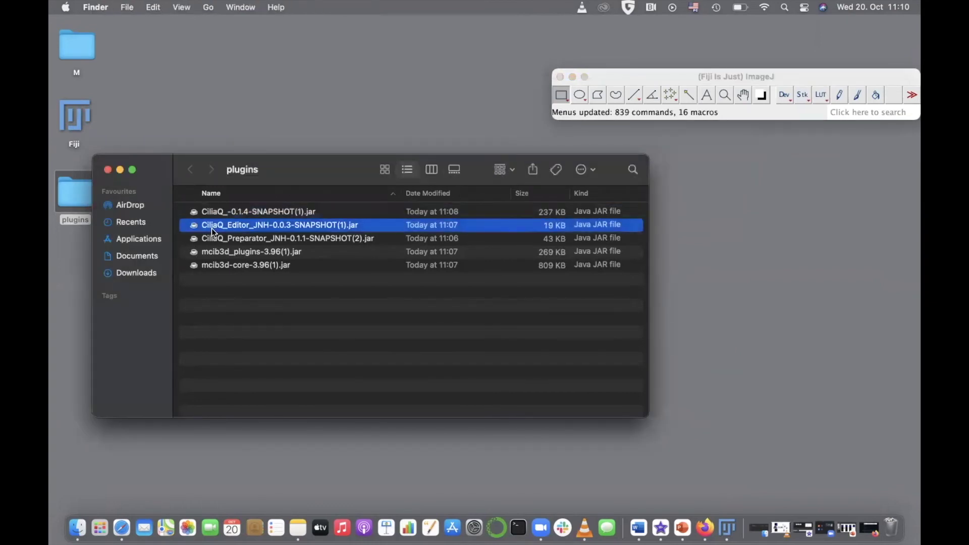
pyautogui.moveTo(211, 228); pyautogui.dragTo(645, 113)
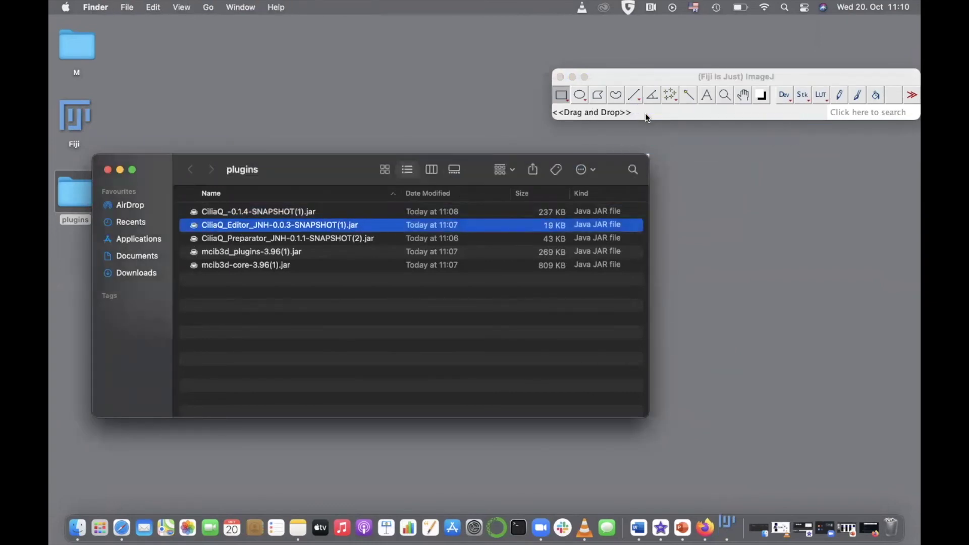
pyautogui.click(823, 306)
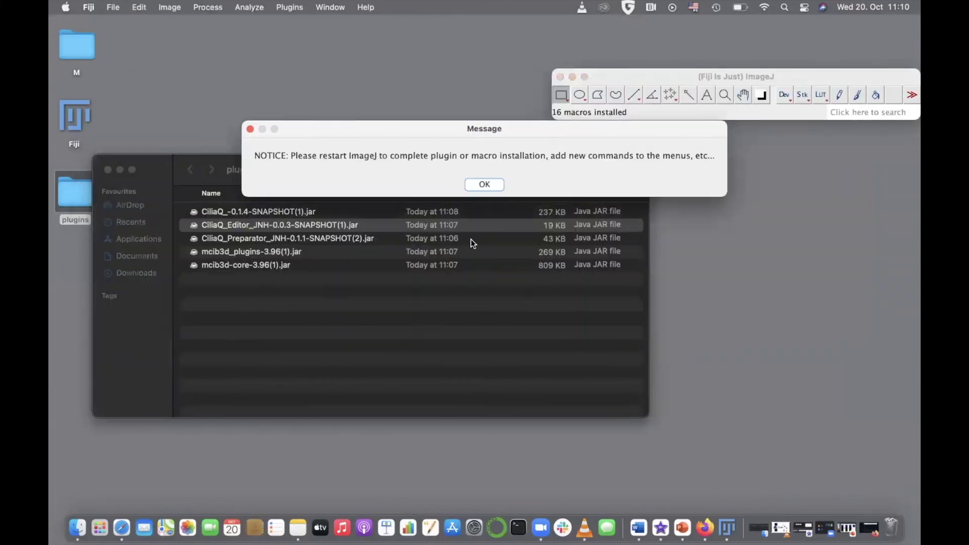
pyautogui.click(481, 181)
# - Install the CiliaQ Preparator jar into Fiji, dismissing the unidentified developer warning and restart notice
pyautogui.click(289, 239)
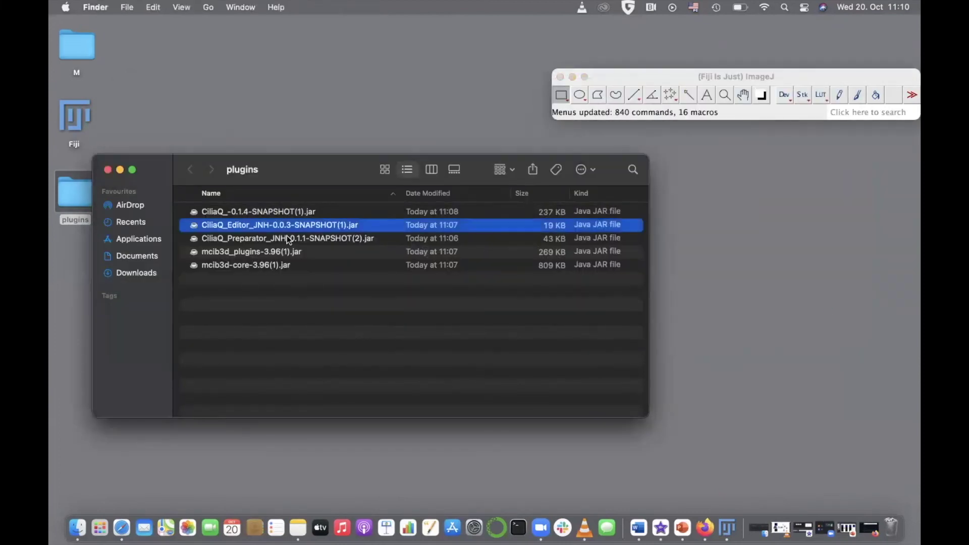
pyautogui.doubleClick(288, 239)
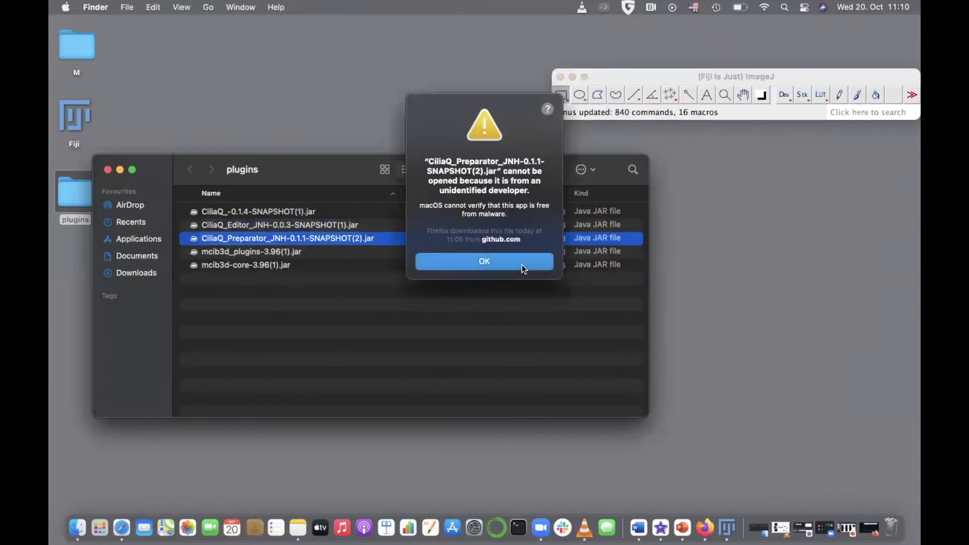
pyautogui.click(522, 264)
pyautogui.moveTo(331, 242); pyautogui.dragTo(681, 111)
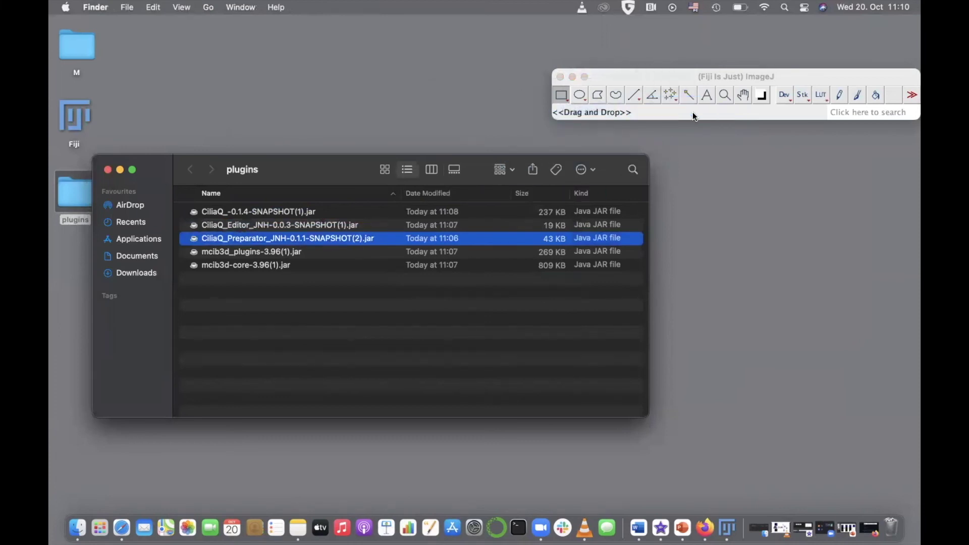
pyautogui.click(817, 303)
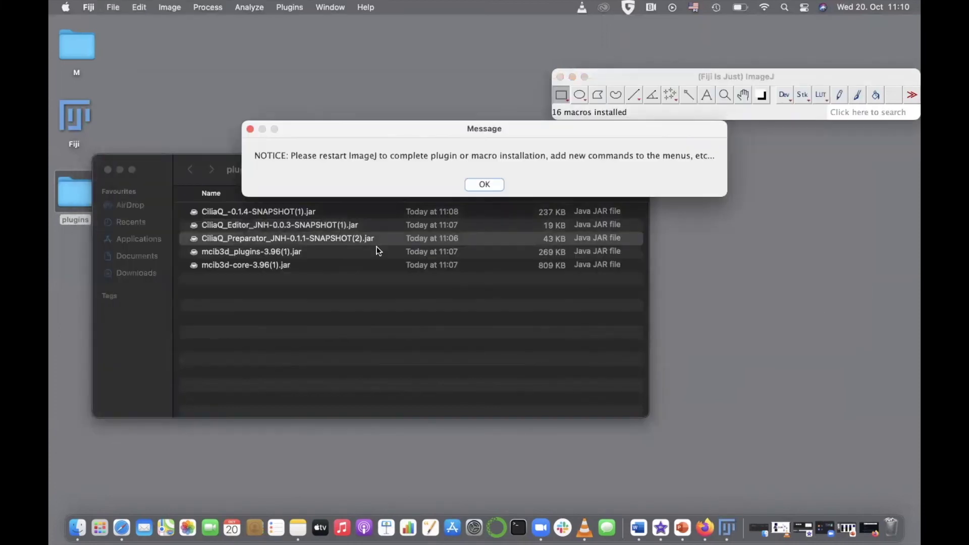
pyautogui.click(501, 185)
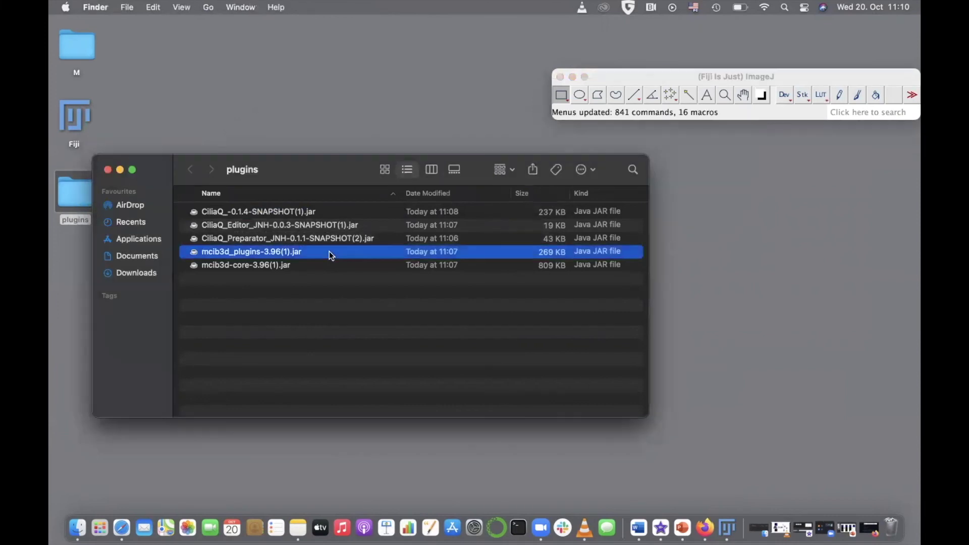
# - Install the mcib3d_plugins and mcib3d-core jars into Fiji, then close the plugins folder window
pyautogui.moveTo(301, 250); pyautogui.dragTo(700, 108)
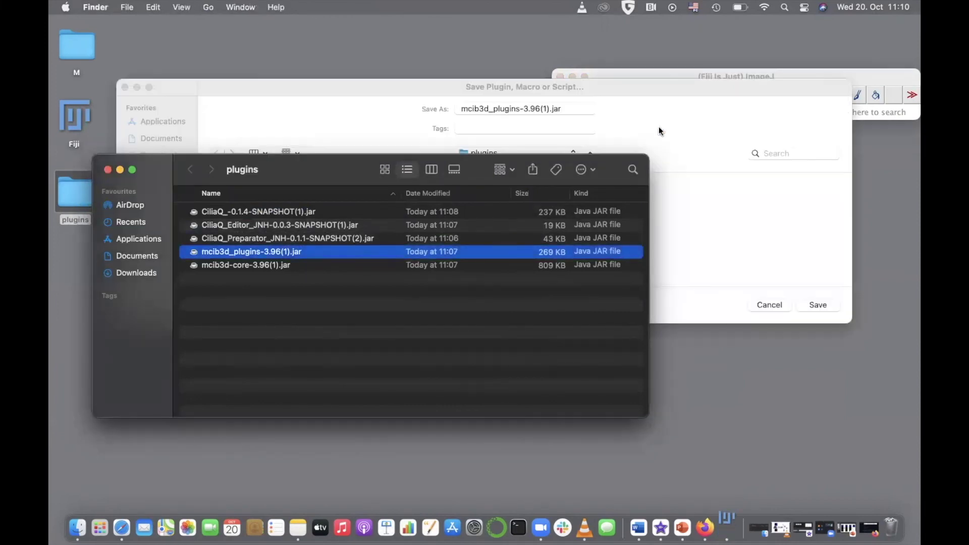
pyautogui.click(819, 305)
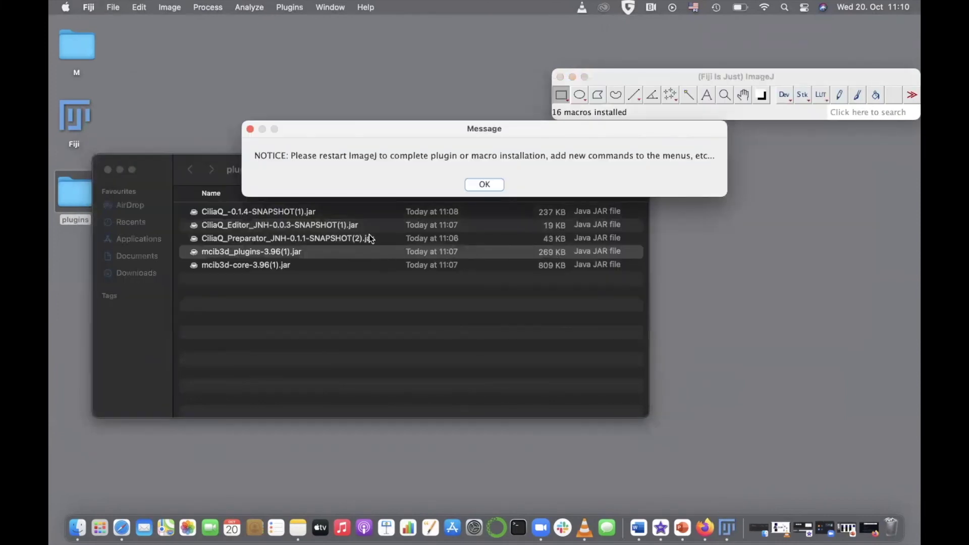
pyautogui.click(484, 184)
pyautogui.click(265, 269)
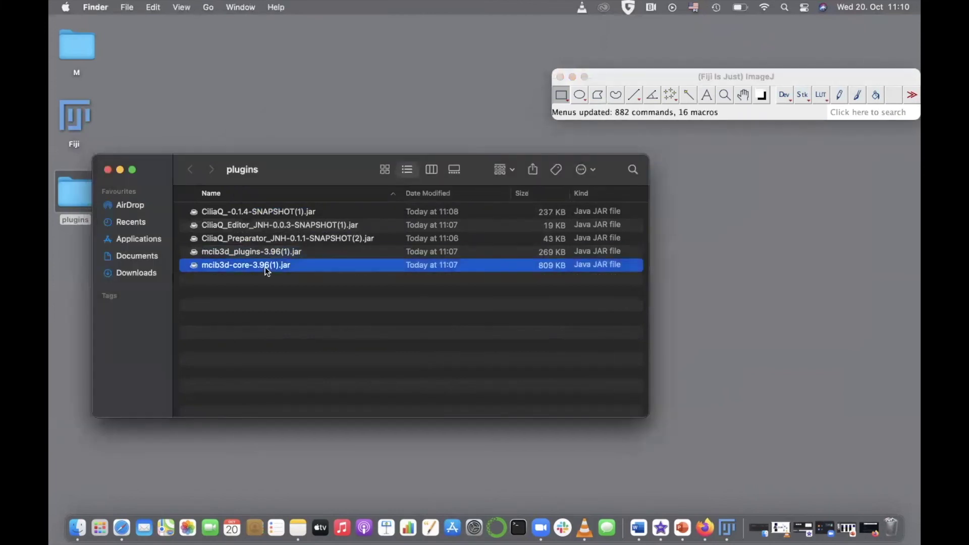
pyautogui.moveTo(266, 271); pyautogui.dragTo(713, 110)
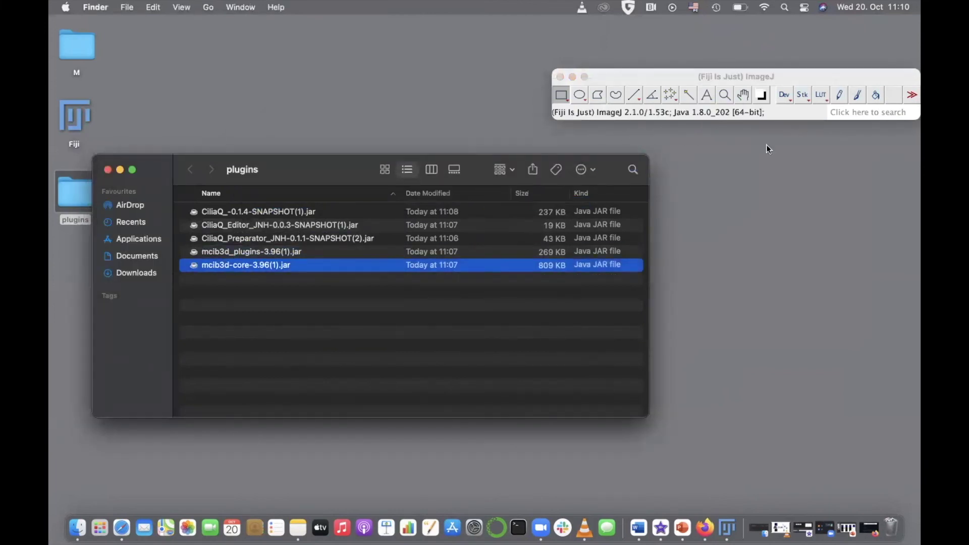
pyautogui.click(477, 185)
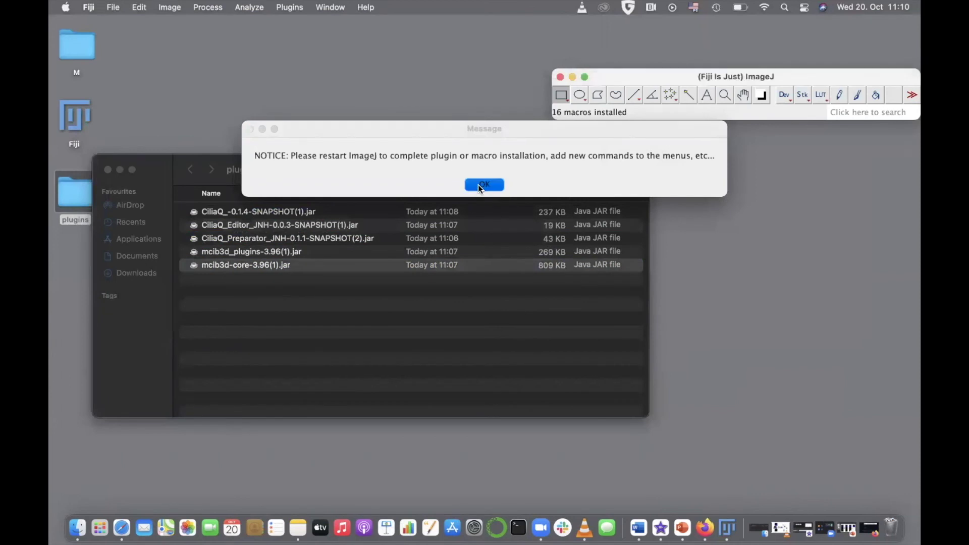
pyautogui.click(311, 180)
pyautogui.press('super+w')
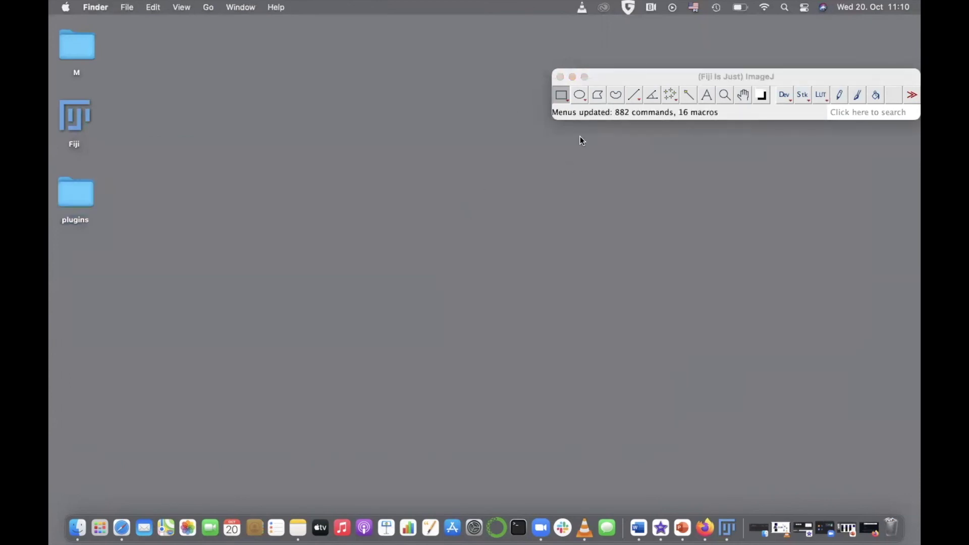
# - Quit Fiji from the ImageJ toolbar, relaunch it from the desktop icon and centre the toolbar
pyautogui.click(638, 76)
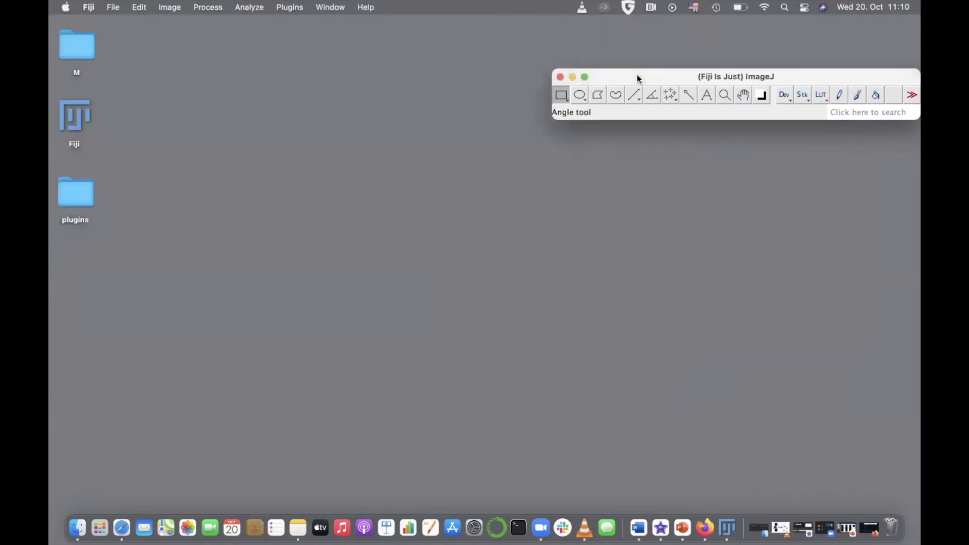
pyautogui.click(560, 77)
pyautogui.doubleClick(73, 113)
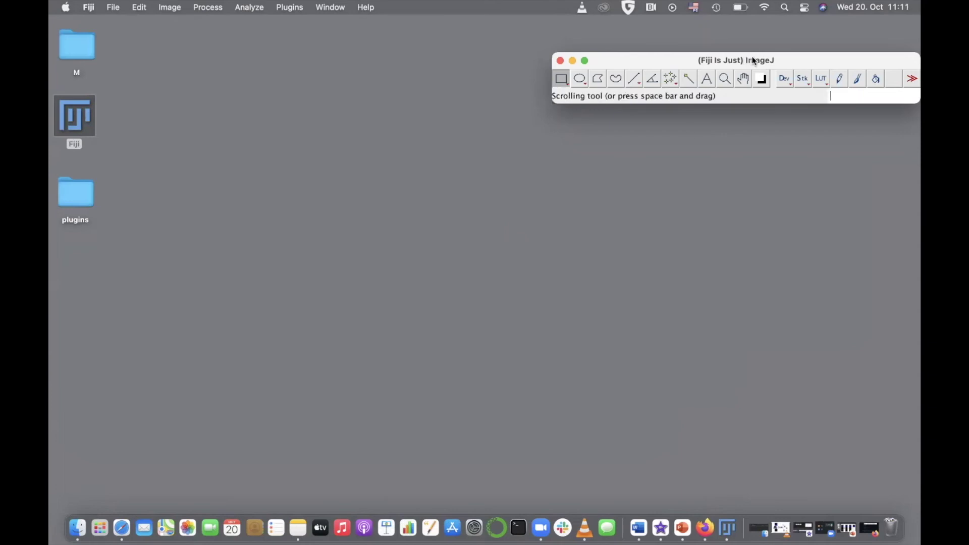
pyautogui.moveTo(755, 61); pyautogui.dragTo(527, 151)
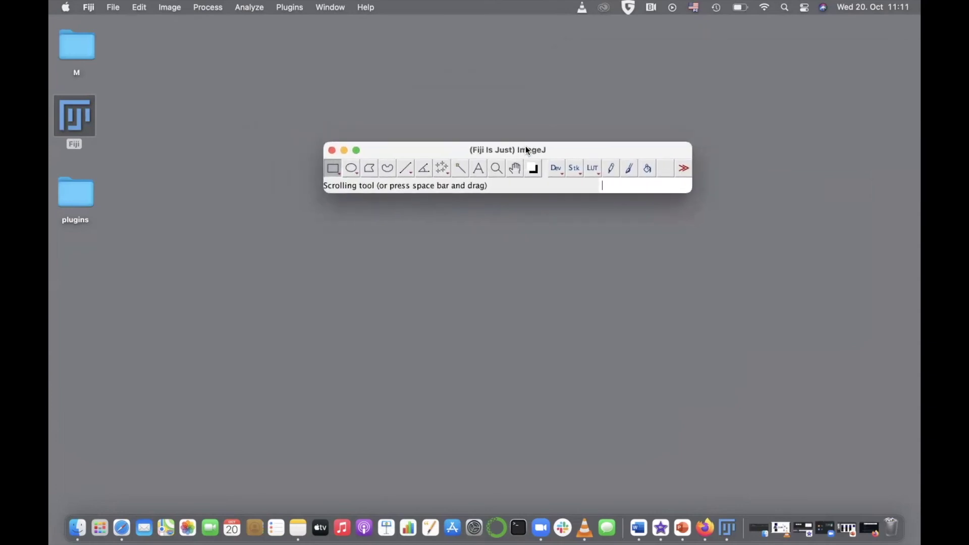
pyautogui.click(291, 7)
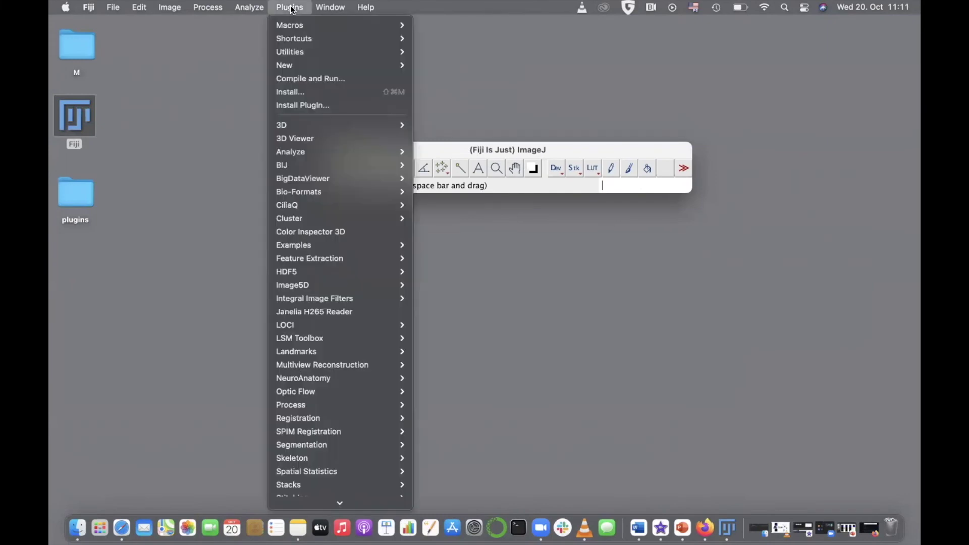
pyautogui.moveTo(316, 205)
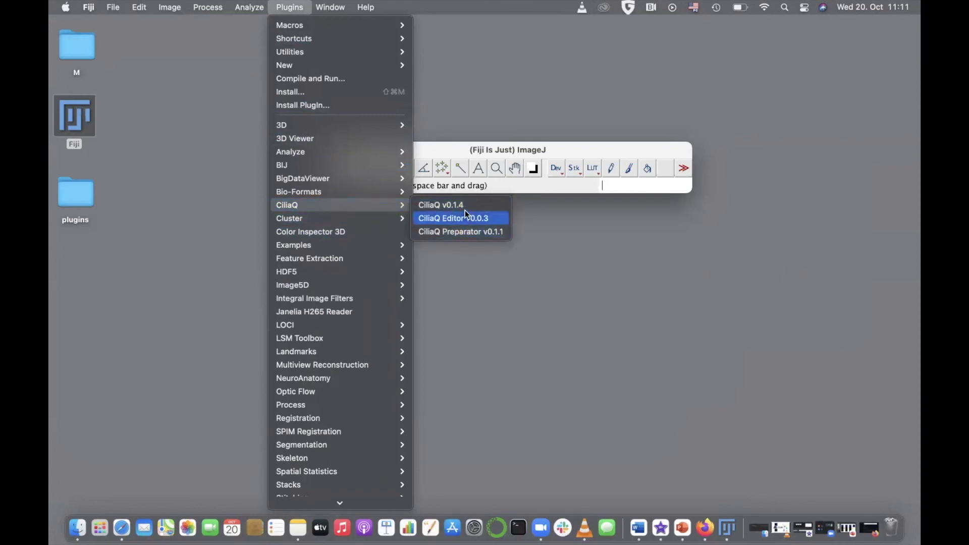
pyautogui.click(570, 116)
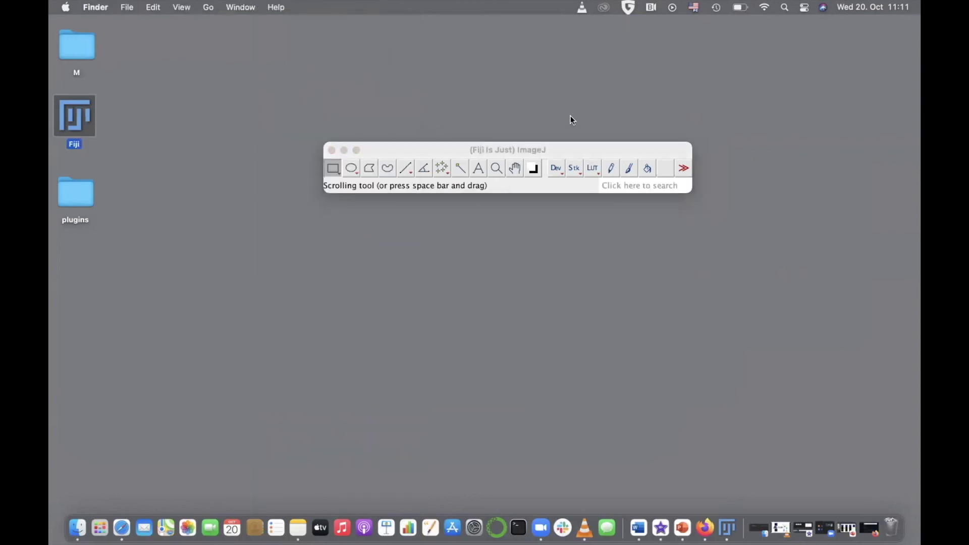